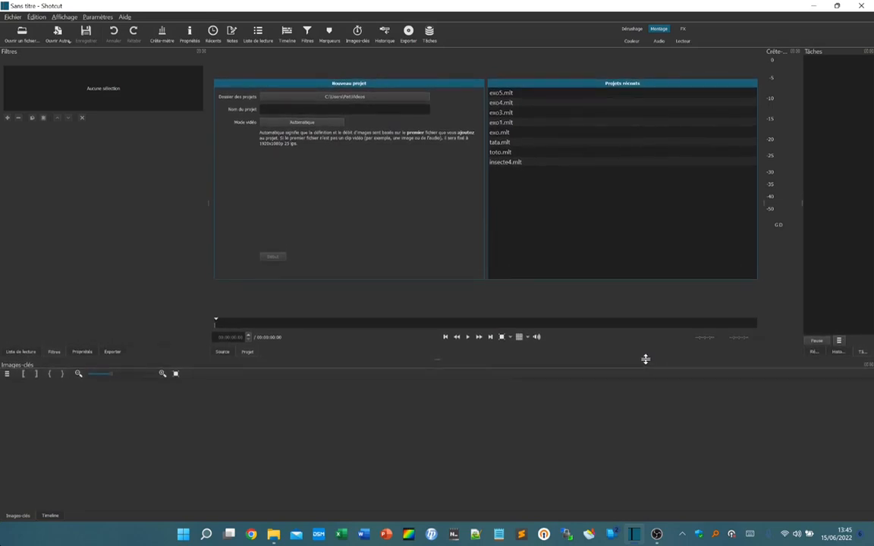
# Step: Create a new project named exo6 with the automatic video mode
pyautogui.moveTo(645, 359); pyautogui.dragTo(646, 360)
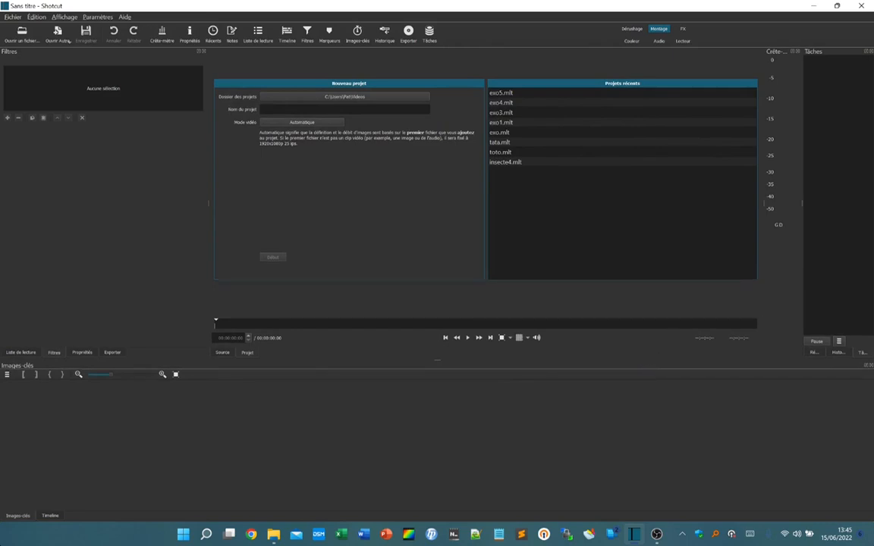
pyautogui.write('exo5')
pyautogui.click(274, 258)
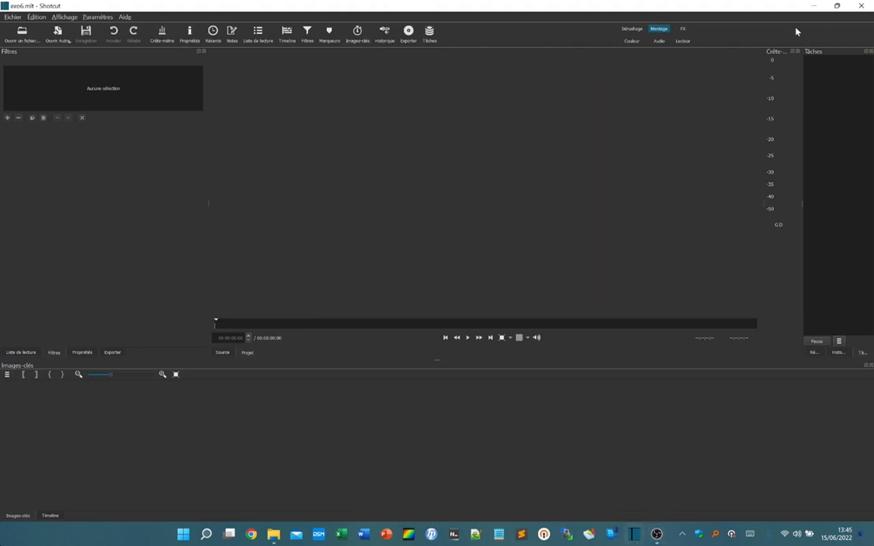
# Step: Open the video file Insecte-1.m4v from the desktop and pause its playback
pyautogui.click(27, 353)
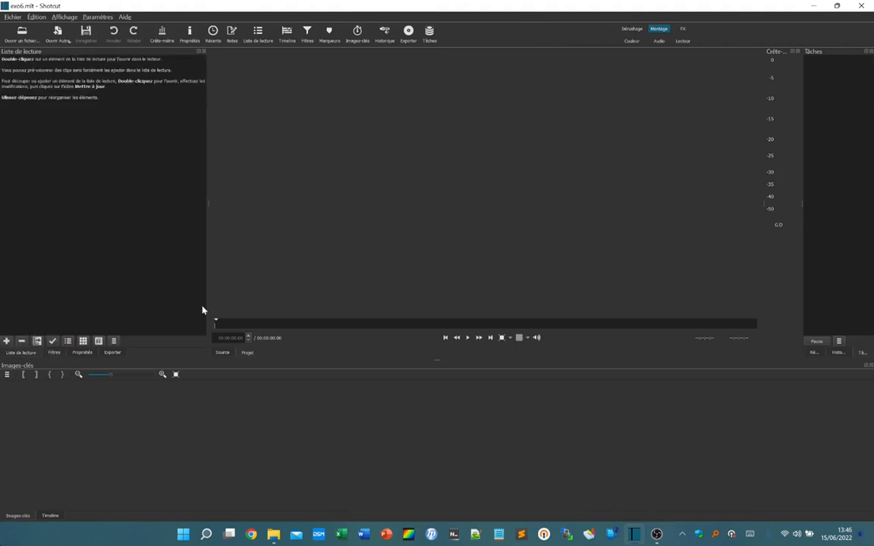
pyautogui.click(23, 32)
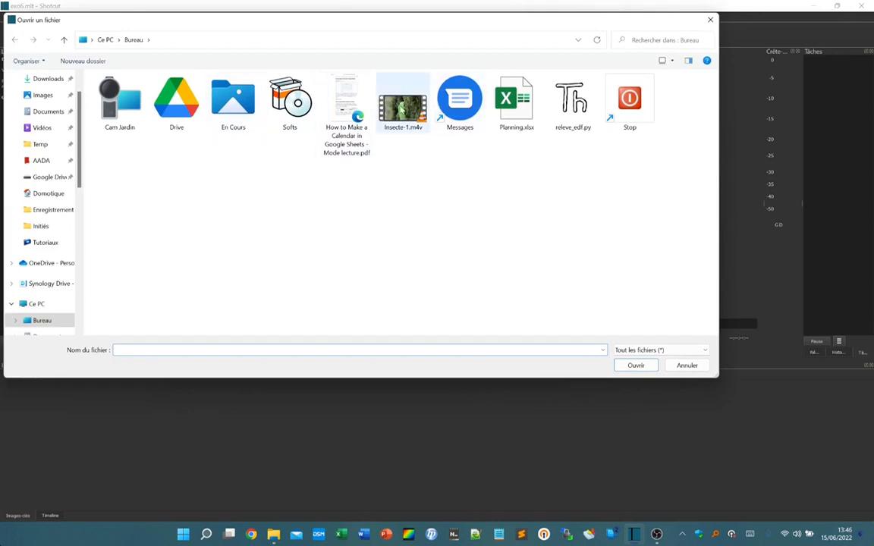
pyautogui.click(402, 102)
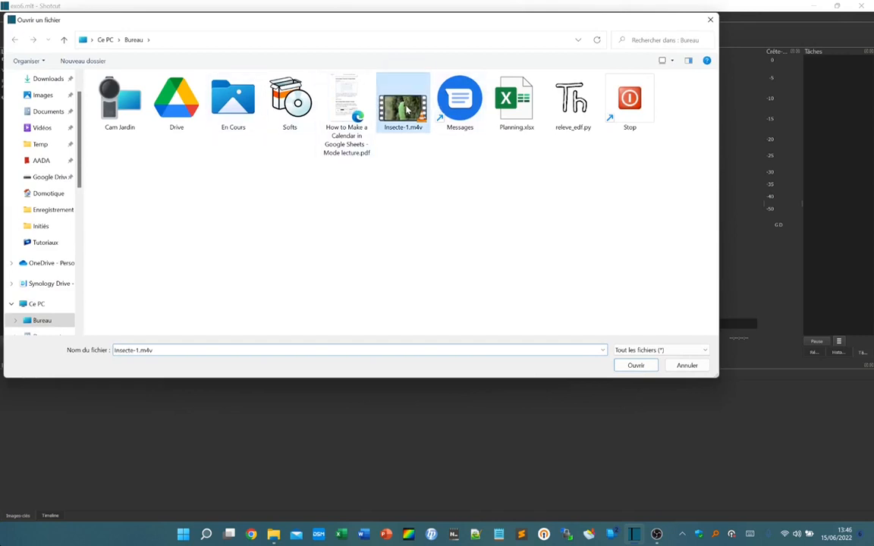
pyautogui.click(635, 366)
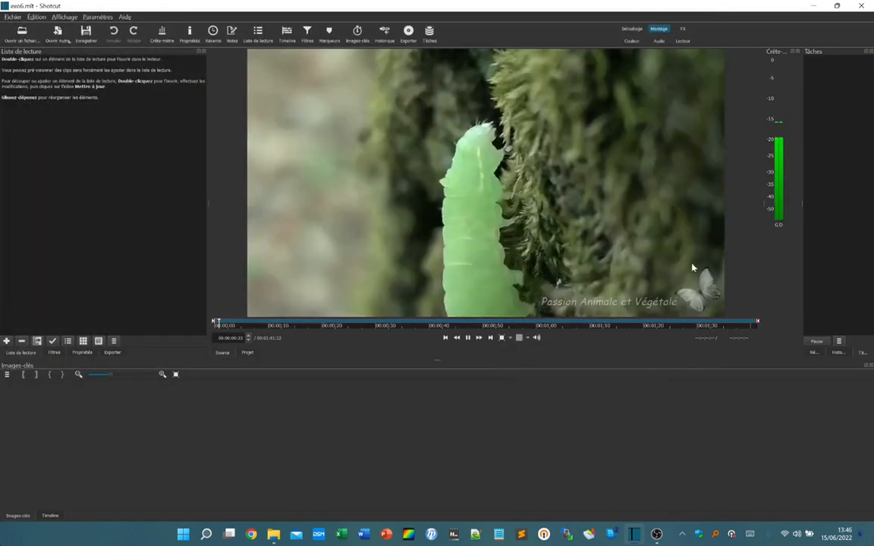
pyautogui.click(466, 337)
# Step: Add the Insecte-1.m4v clip to the playlist and place it at the start of a timeline track
pyautogui.moveTo(515, 188); pyautogui.dragTo(74, 152)
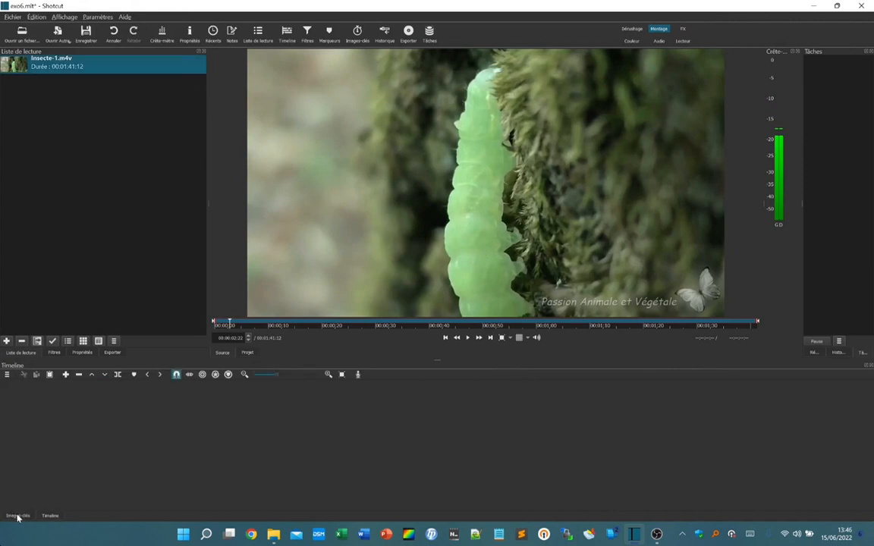
pyautogui.click(48, 515)
pyautogui.moveTo(74, 65); pyautogui.dragTo(47, 400)
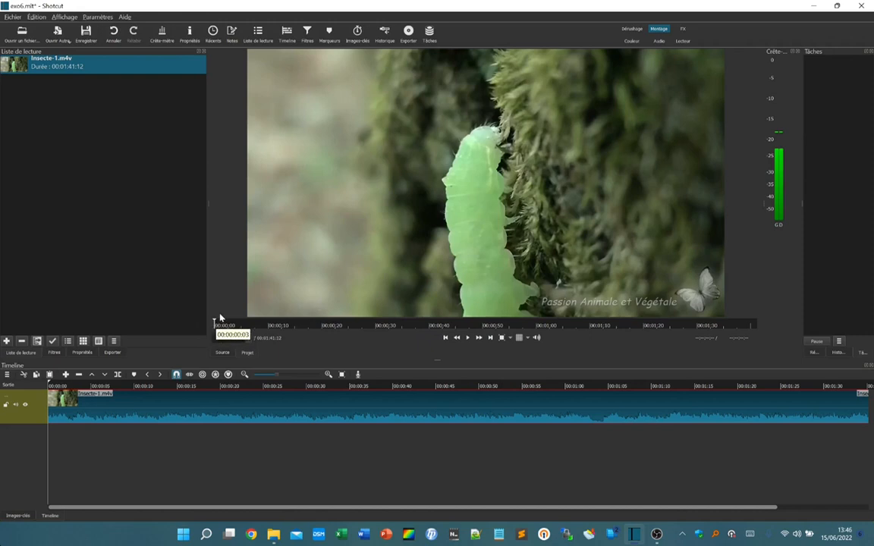
# Step: Split the timeline clip at 00:00:12:00, where the ladybug sequence starts, and delete the part before the cut
pyautogui.moveTo(214, 322); pyautogui.dragTo(271, 327)
pyautogui.click(249, 335)
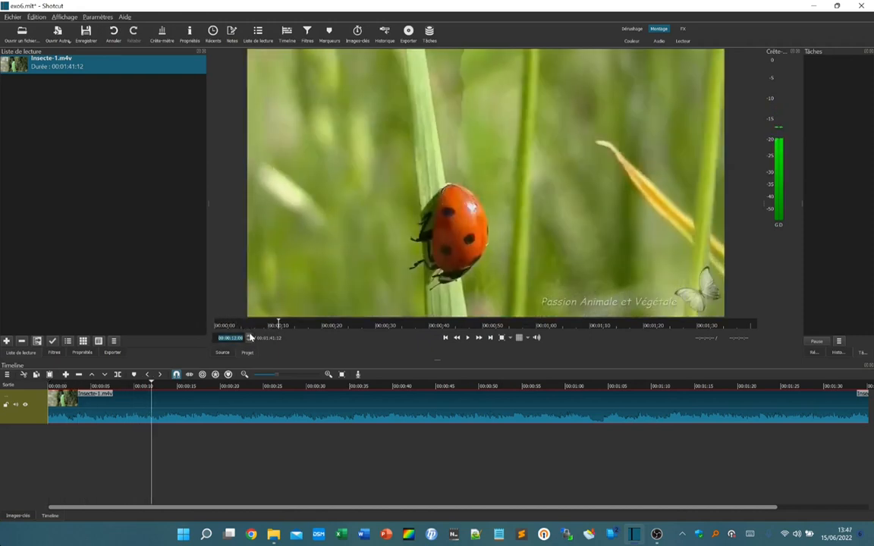
pyautogui.click(248, 334)
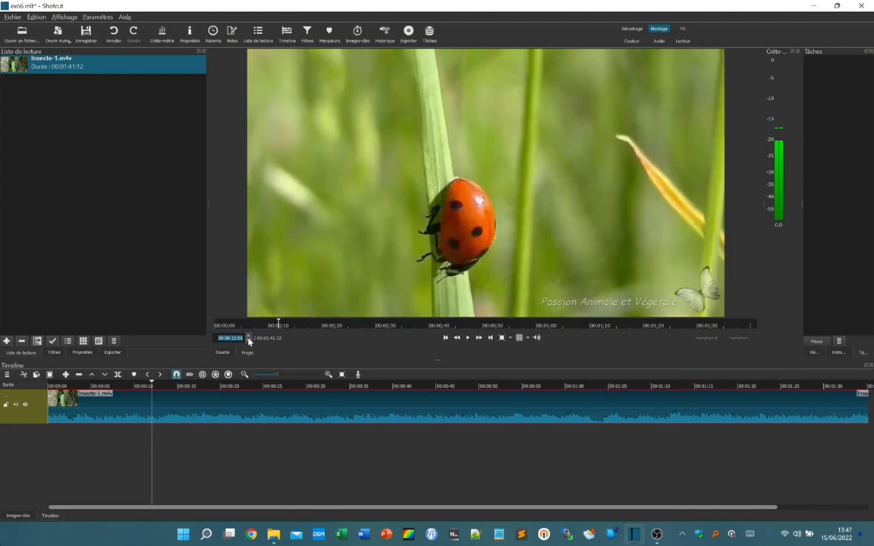
pyautogui.click(249, 340)
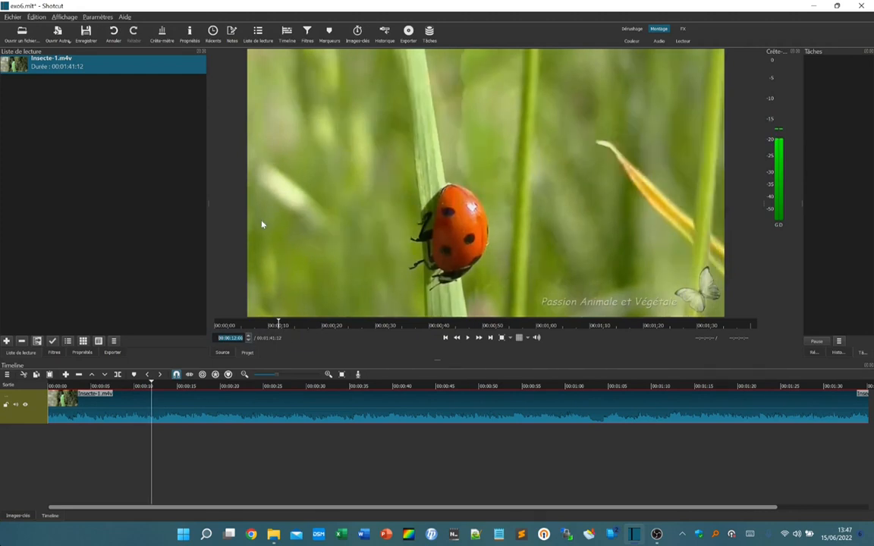
pyautogui.click(118, 375)
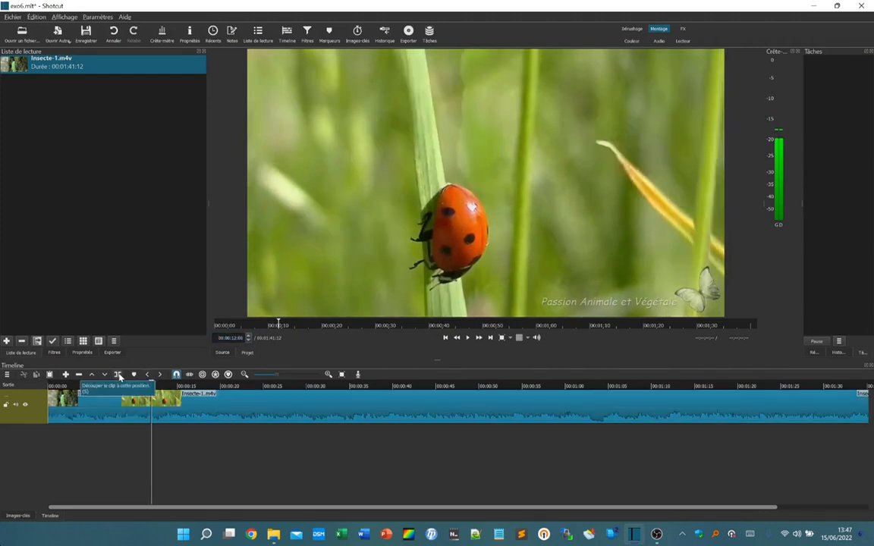
pyautogui.rightClick(126, 401)
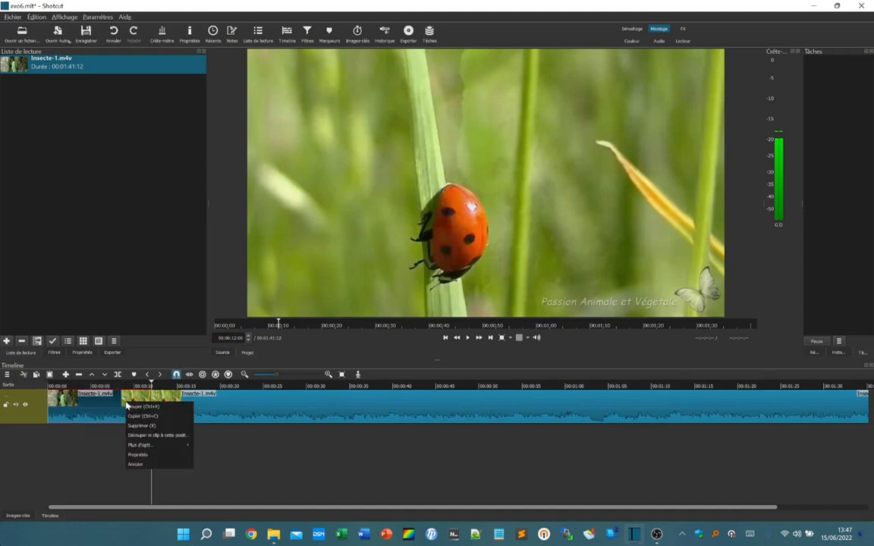
pyautogui.click(151, 427)
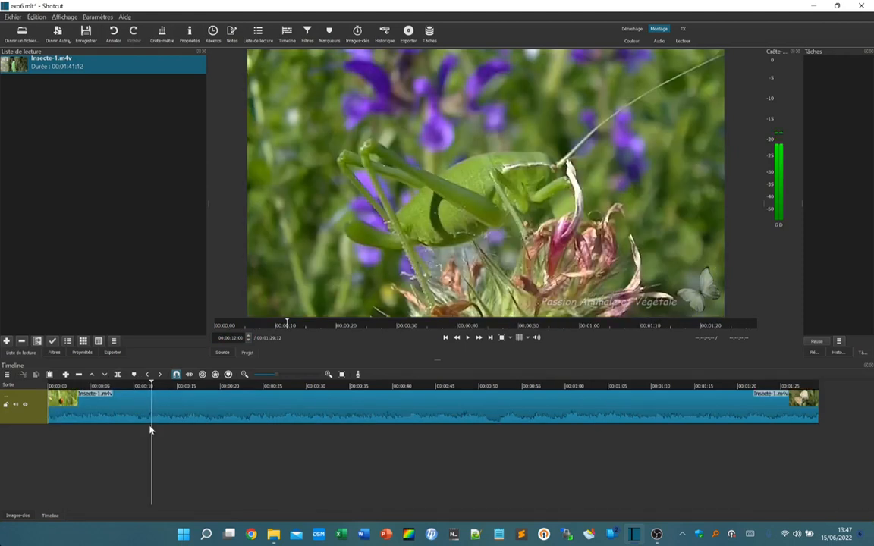
# Step: Play through the ladybug sequence to find its end and split the clip at 00:00:08:03
pyautogui.click(140, 386)
pyautogui.moveTo(136, 386); pyautogui.dragTo(94, 386)
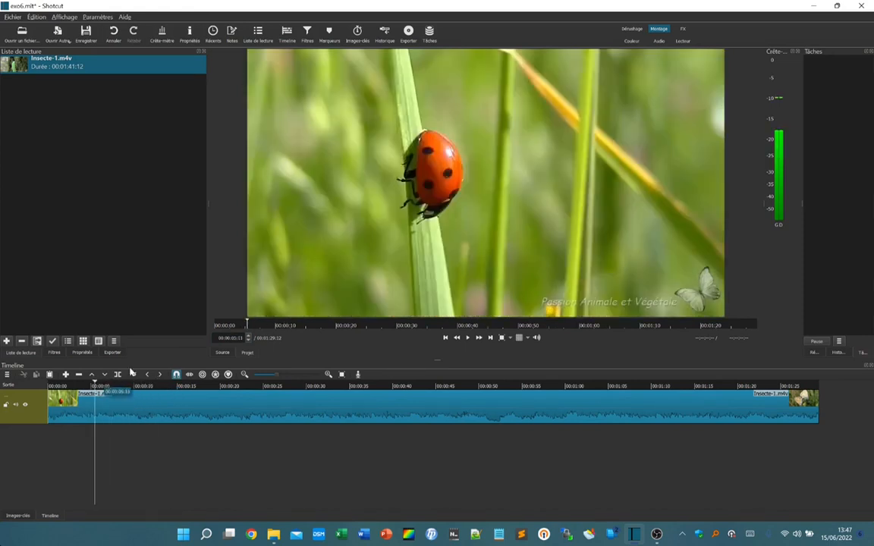
pyautogui.click(468, 339)
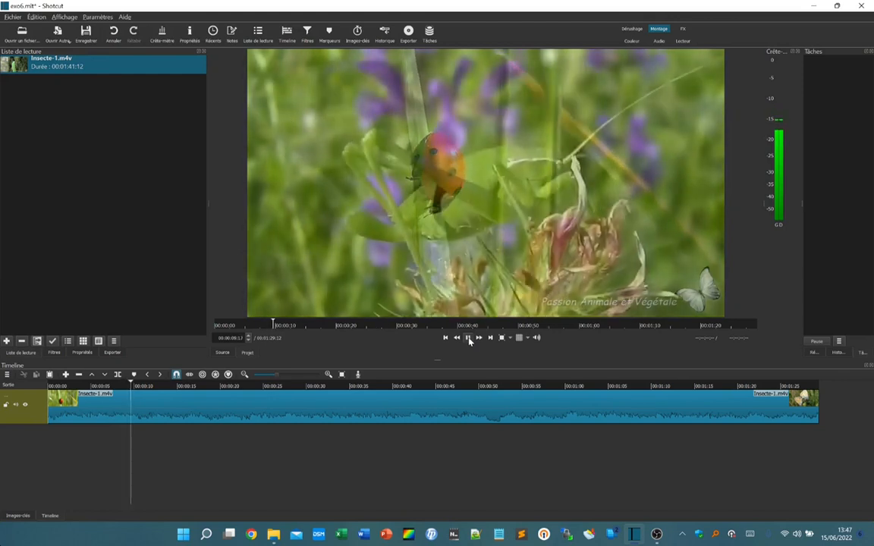
pyautogui.click(468, 338)
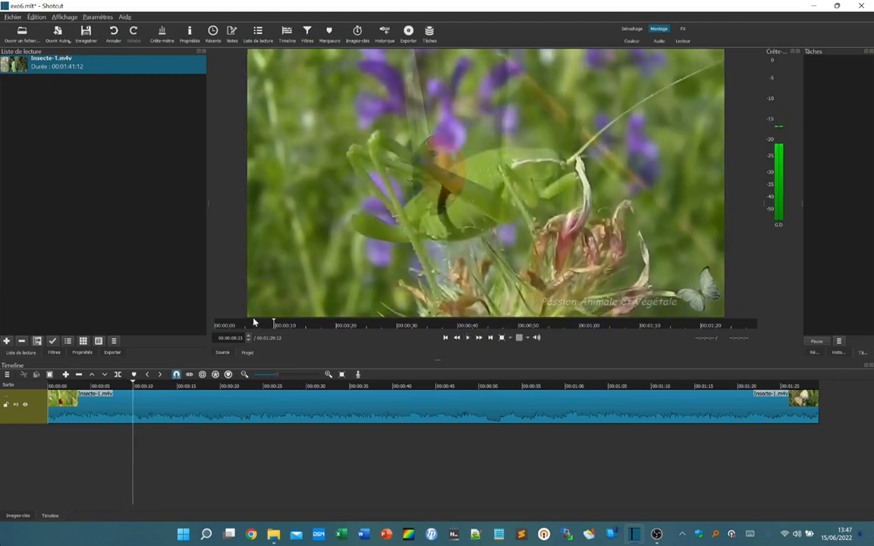
pyautogui.click(249, 340)
pyautogui.click(249, 340)
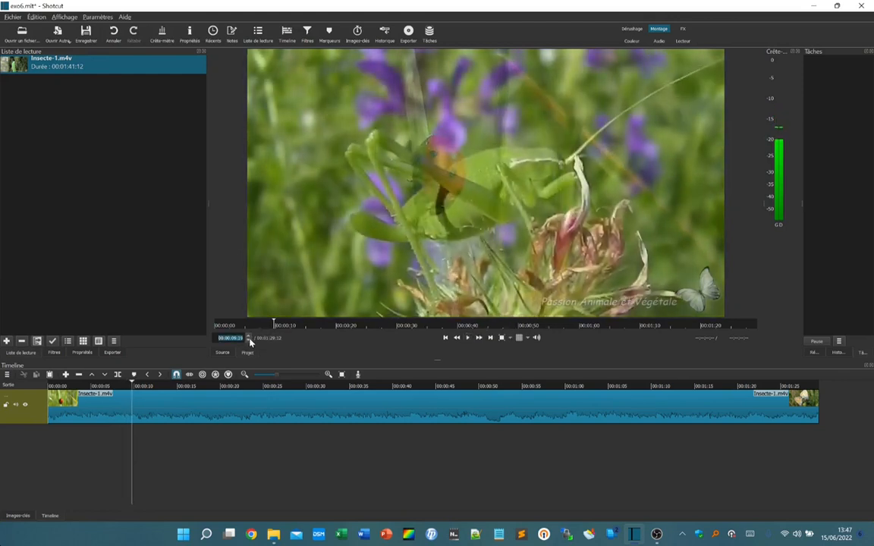
pyautogui.click(249, 339)
pyautogui.click(250, 339)
pyautogui.click(250, 339)
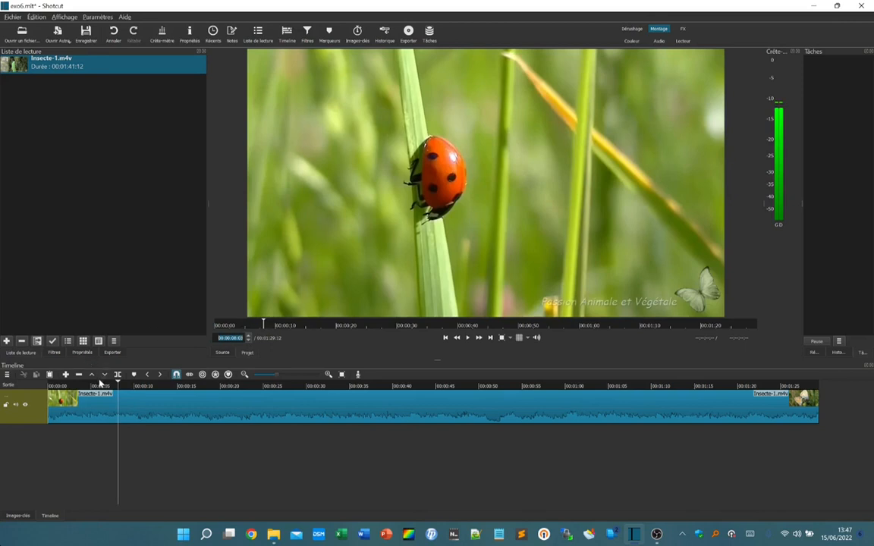
pyautogui.click(118, 375)
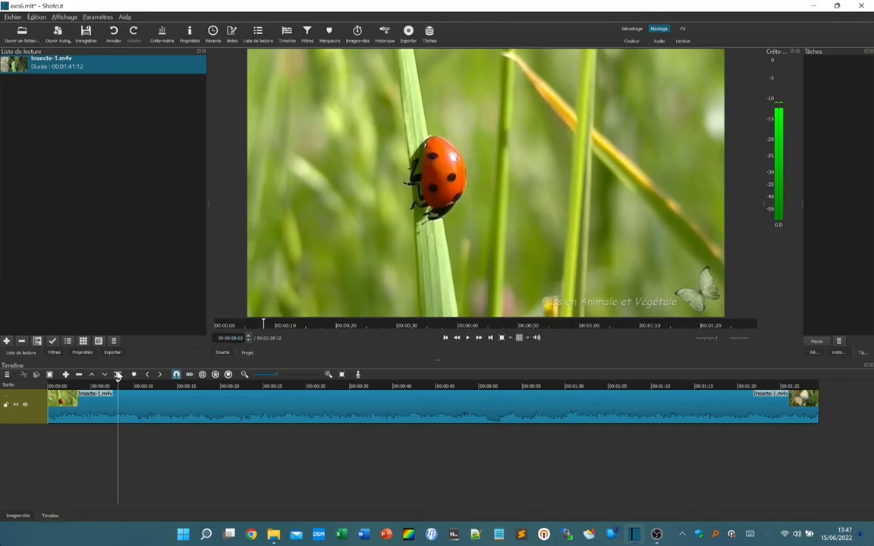
# Step: Delete the part of the clip that follows the ladybug sequence
pyautogui.click(240, 407)
pyautogui.rightClick(240, 407)
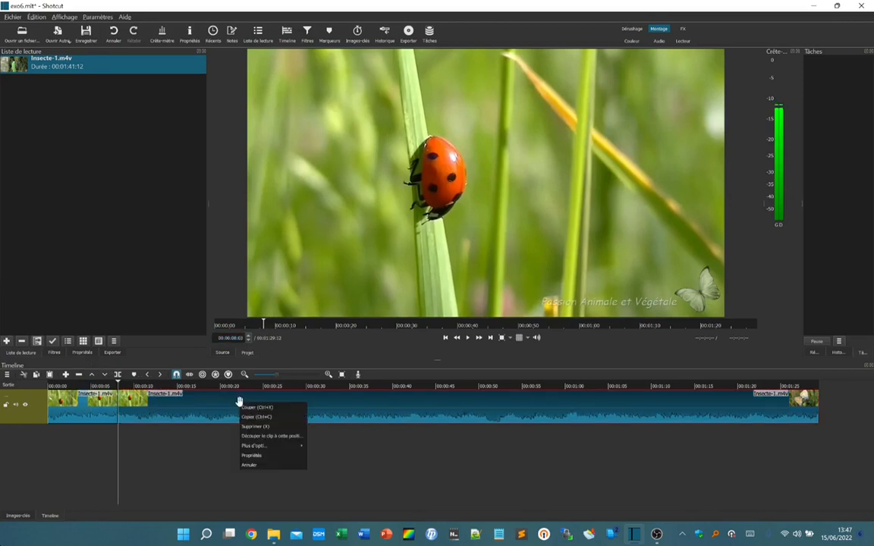
pyautogui.click(258, 427)
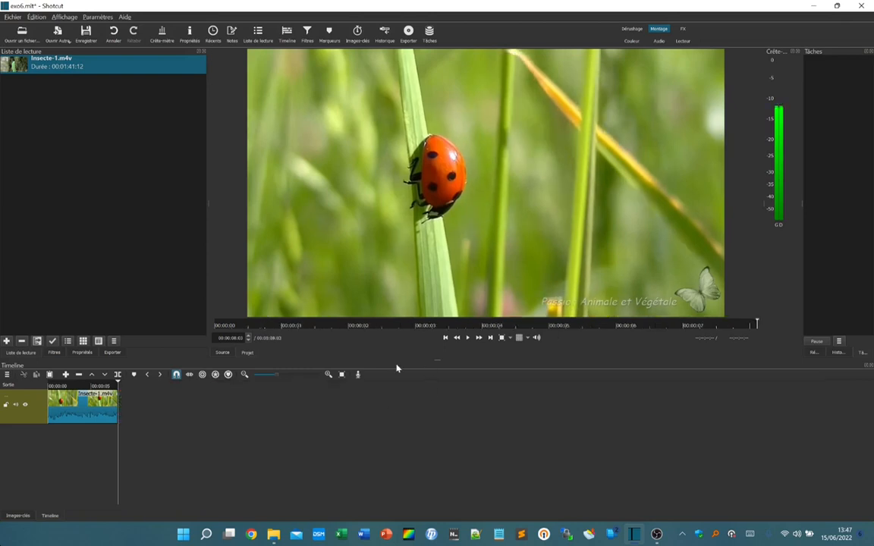
# Step: Detach the audio from the ladybug clip and delete the separated audio clip
pyautogui.rightClick(81, 406)
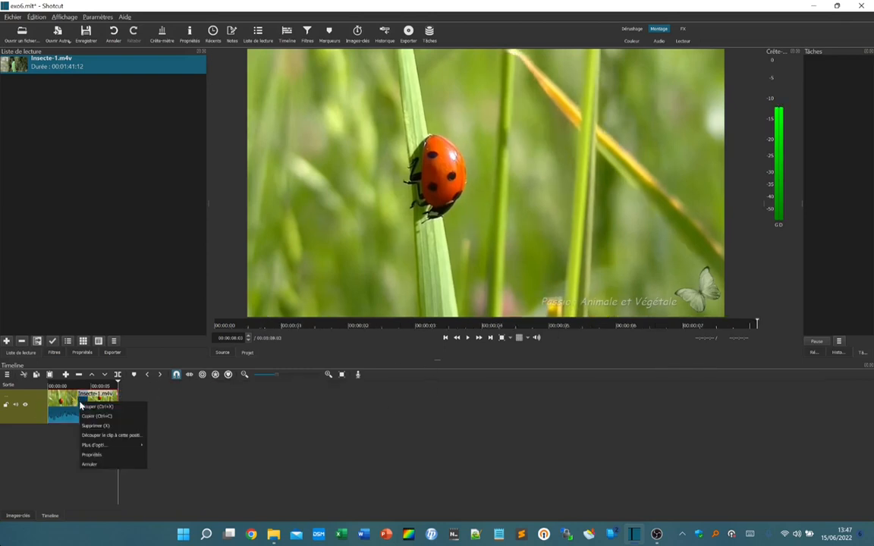
pyautogui.moveTo(105, 446)
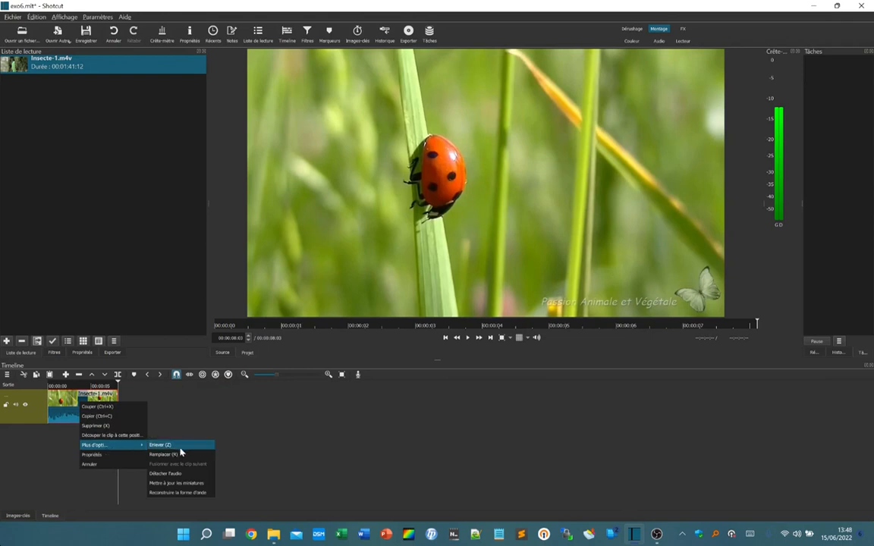
pyautogui.click(182, 474)
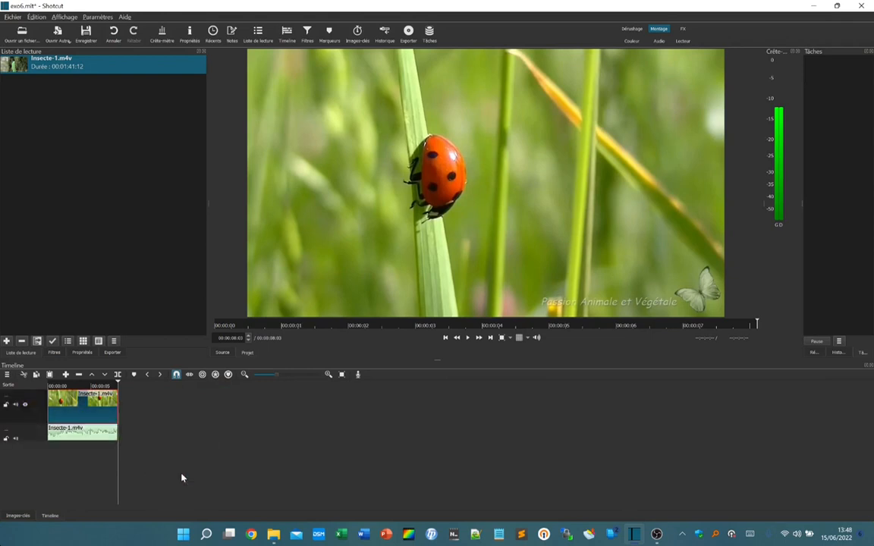
pyautogui.click(82, 435)
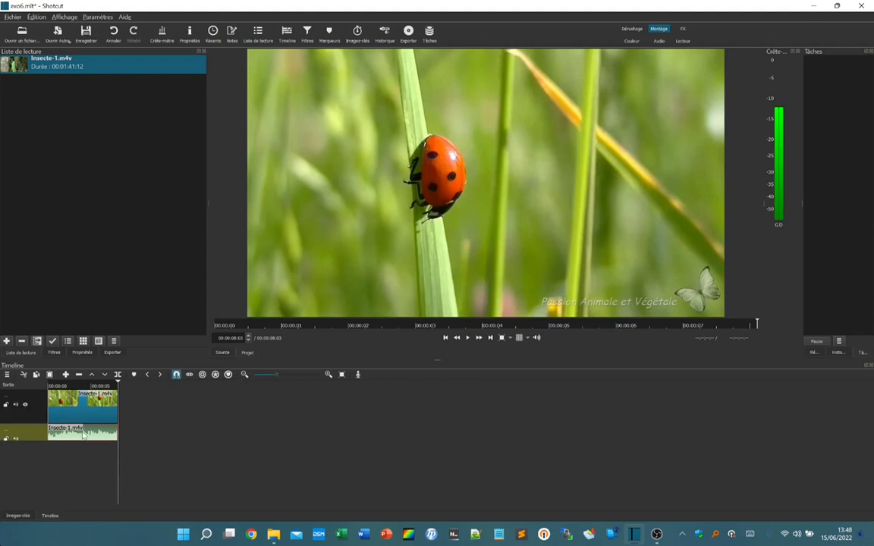
pyautogui.rightClick(83, 434)
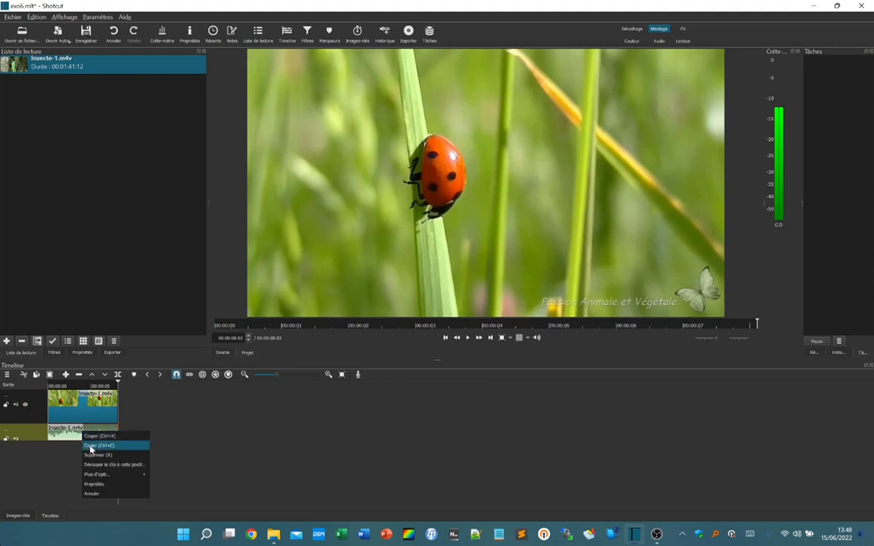
pyautogui.click(97, 456)
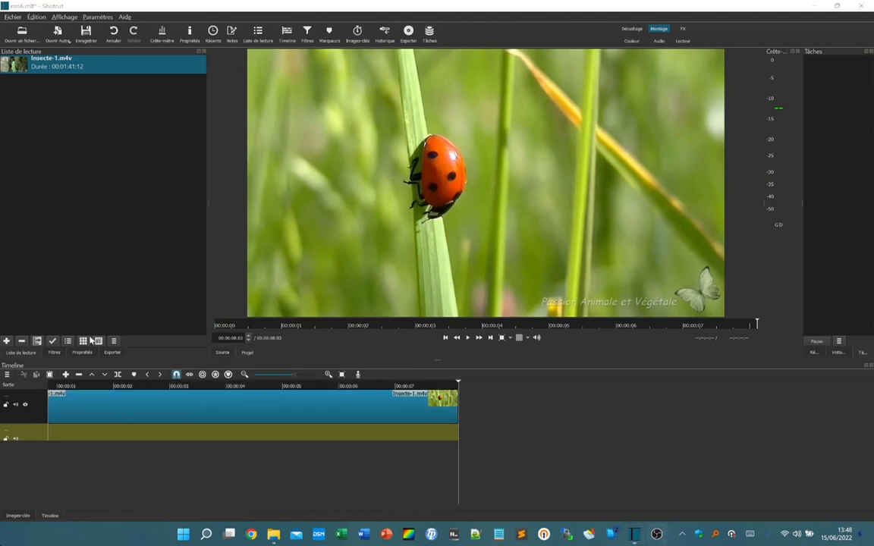
# Step: Slow the ladybug clip down by setting its speed to 0.5x and applying the change
pyautogui.click(114, 411)
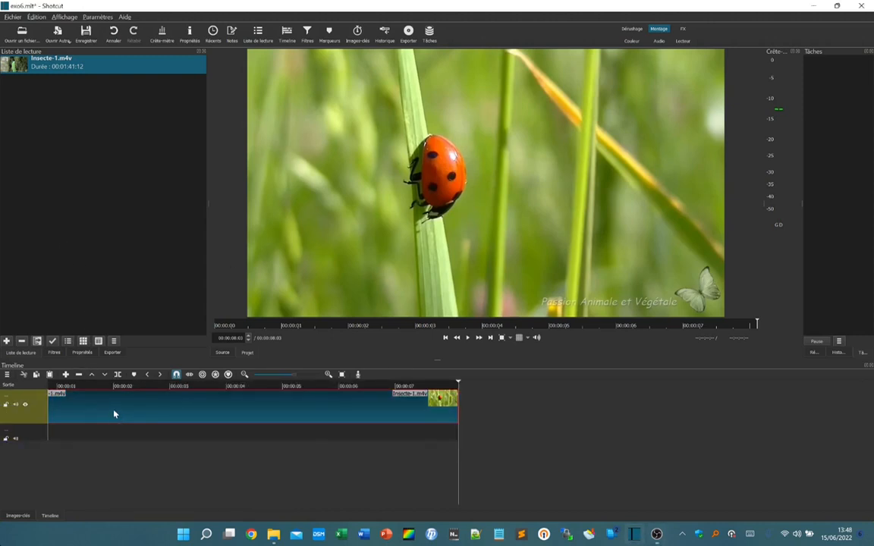
pyautogui.click(82, 353)
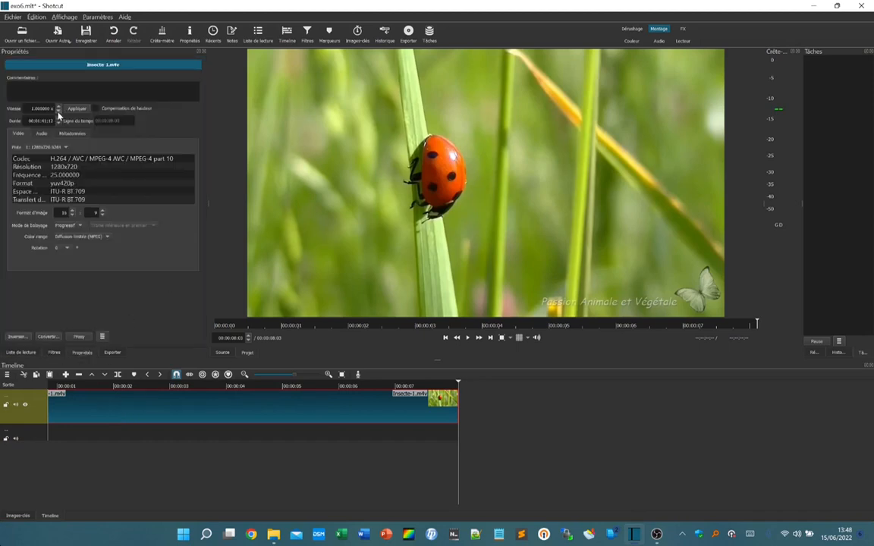
pyautogui.click(59, 112)
pyautogui.click(74, 109)
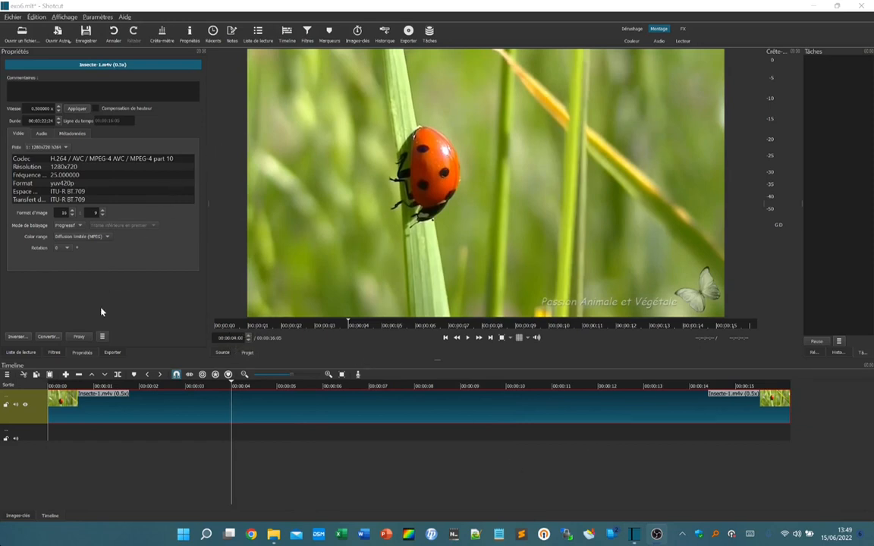
# Step: Add the Taille, Position & Rotation filter to the ladybug clip and enable position and size keyframes at 00:00:04:00
pyautogui.click(55, 352)
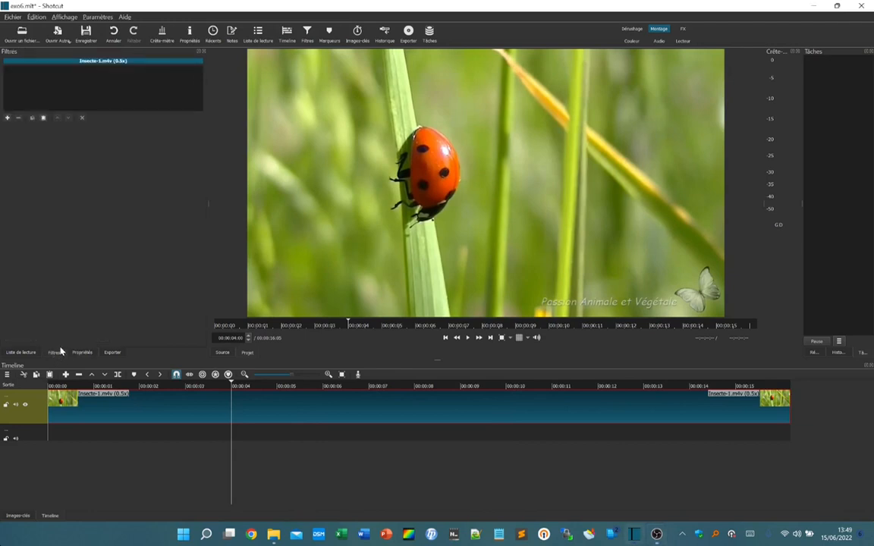
pyautogui.click(9, 119)
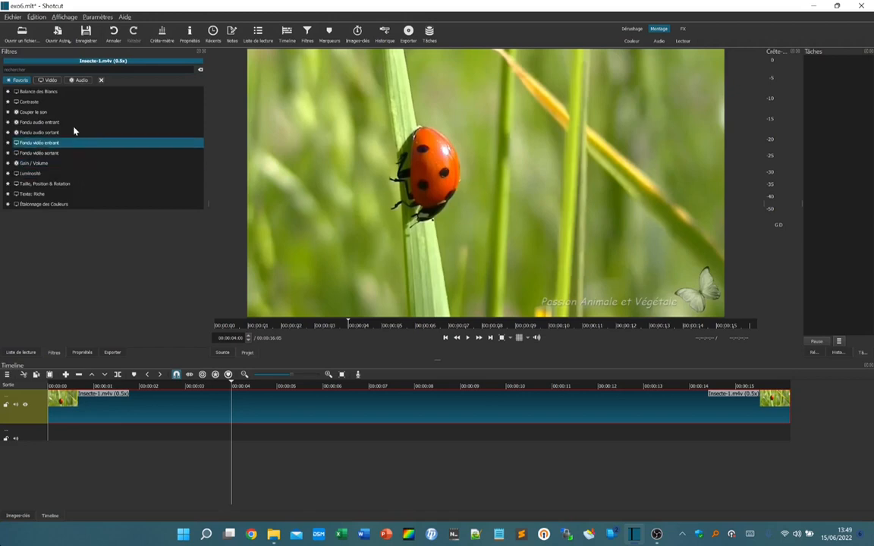
pyautogui.click(59, 185)
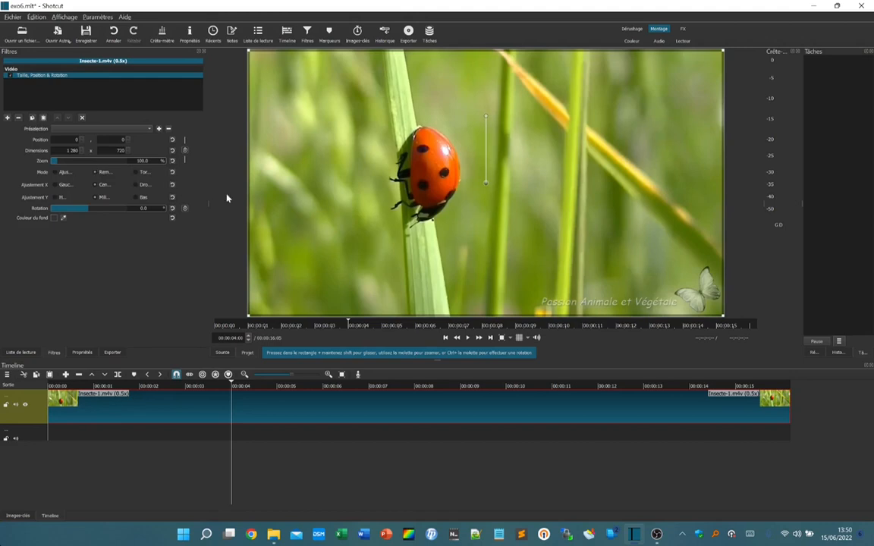
pyautogui.click(184, 150)
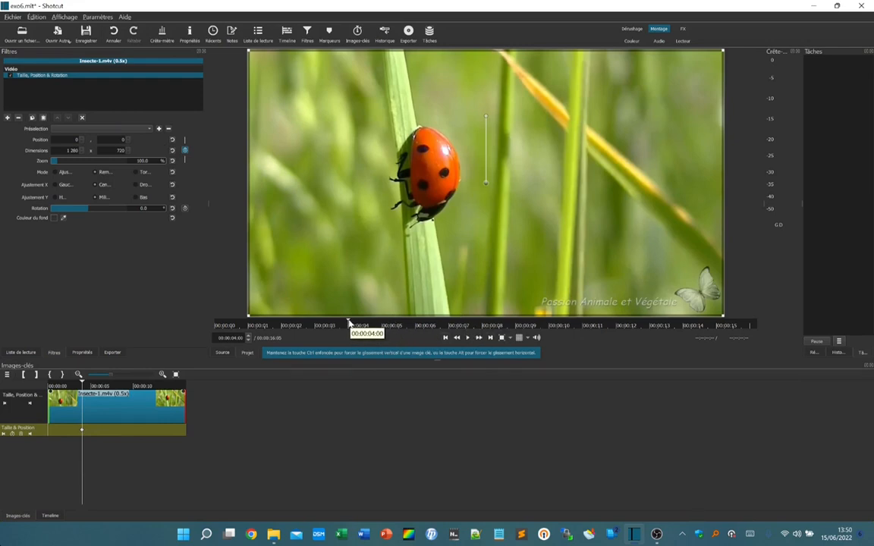
# Step: Add a size and position keyframe at about 00:00:10:13 with the zoom set to 140%, and preview the clip from its start
pyautogui.moveTo(357, 325); pyautogui.dragTo(568, 330)
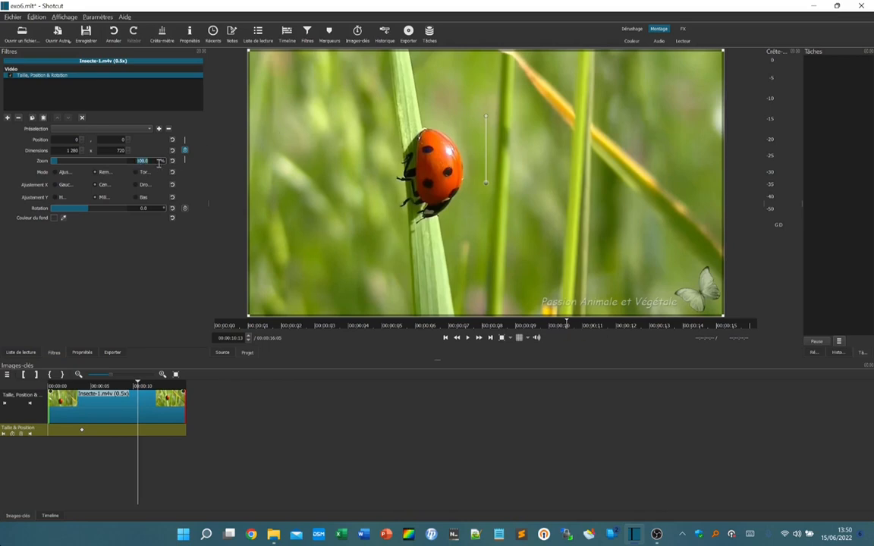
pyautogui.write('140')
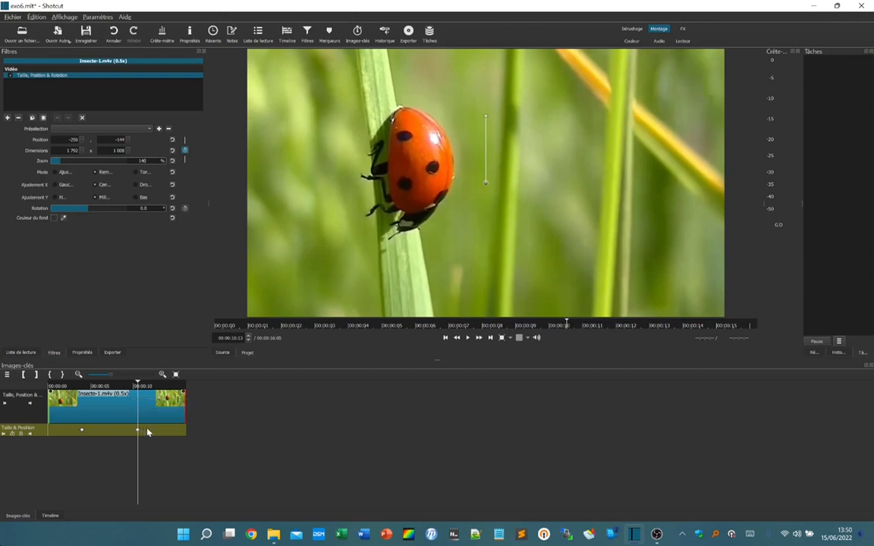
pyautogui.click(446, 339)
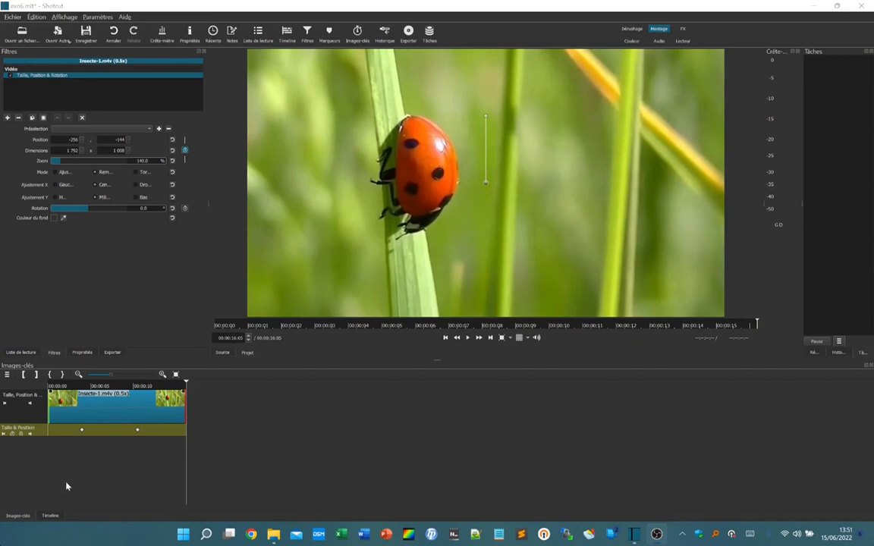
# Step: Add a size and position keyframe at 00:00:13:00 with the zoom reset to 100%, and preview the clip from its start
pyautogui.click(22, 518)
pyautogui.click(51, 516)
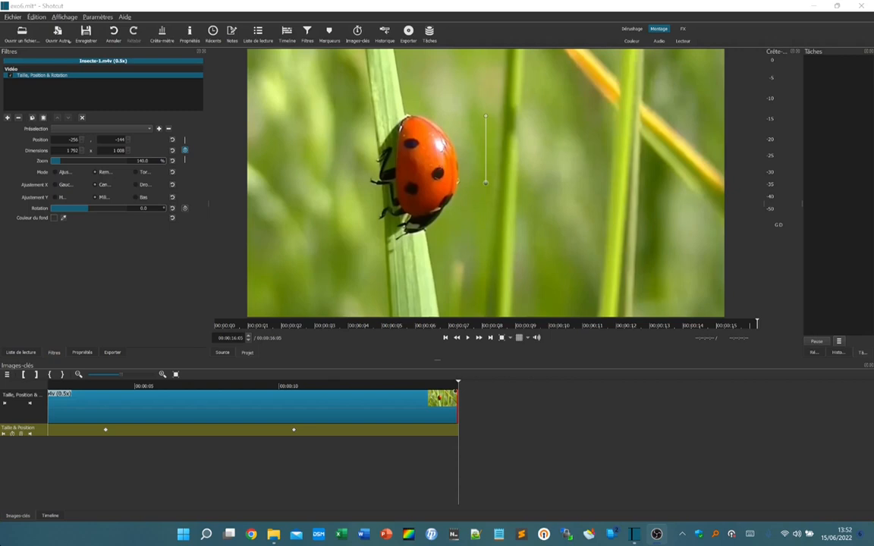
pyautogui.click(365, 385)
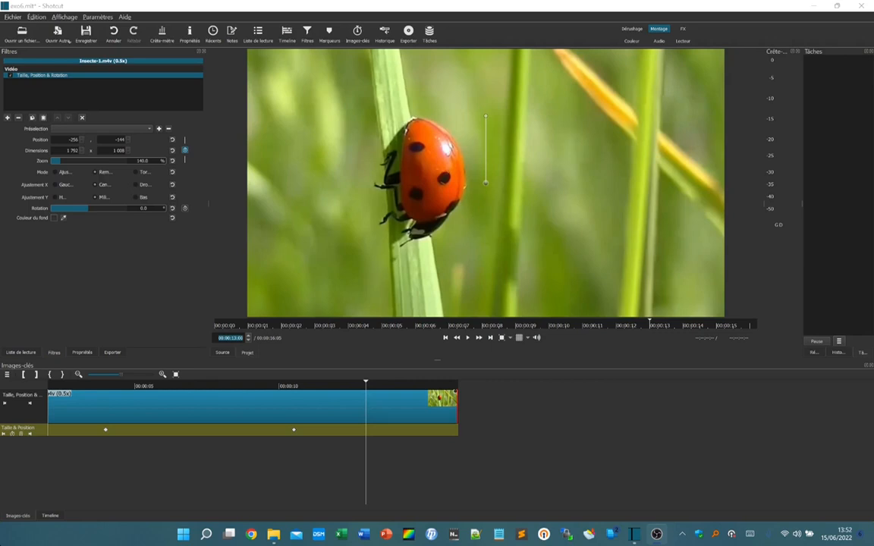
pyautogui.click(173, 160)
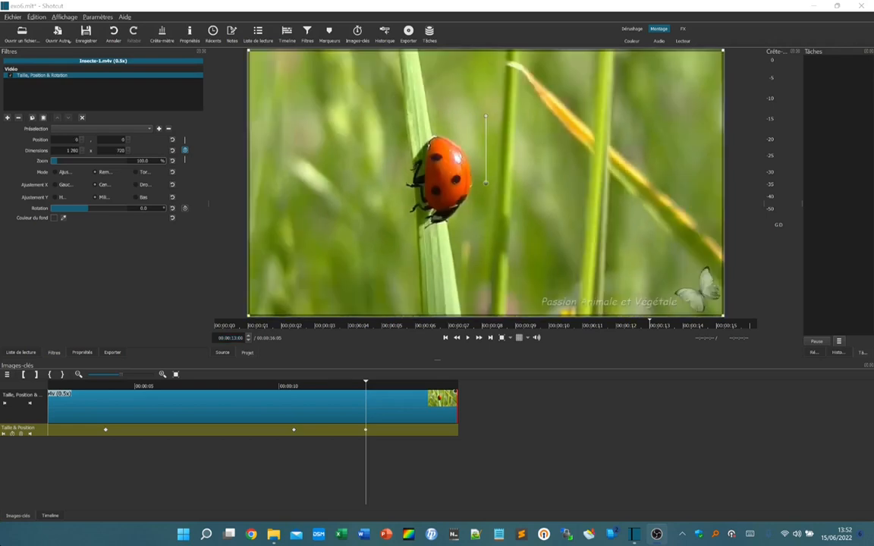
pyautogui.click(446, 339)
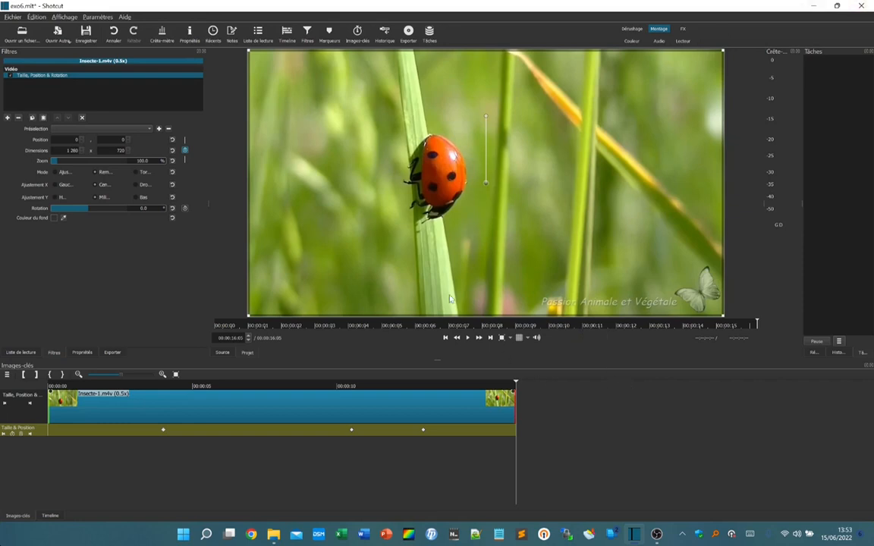
# Step: Export the timeline with the default settings to the Bureau folder as exo6.mp4
pyautogui.click(409, 32)
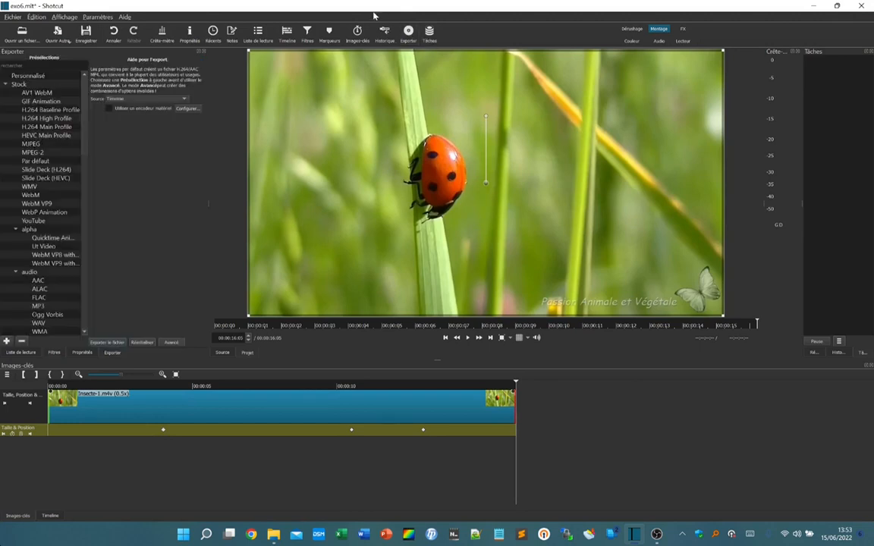
pyautogui.click(107, 344)
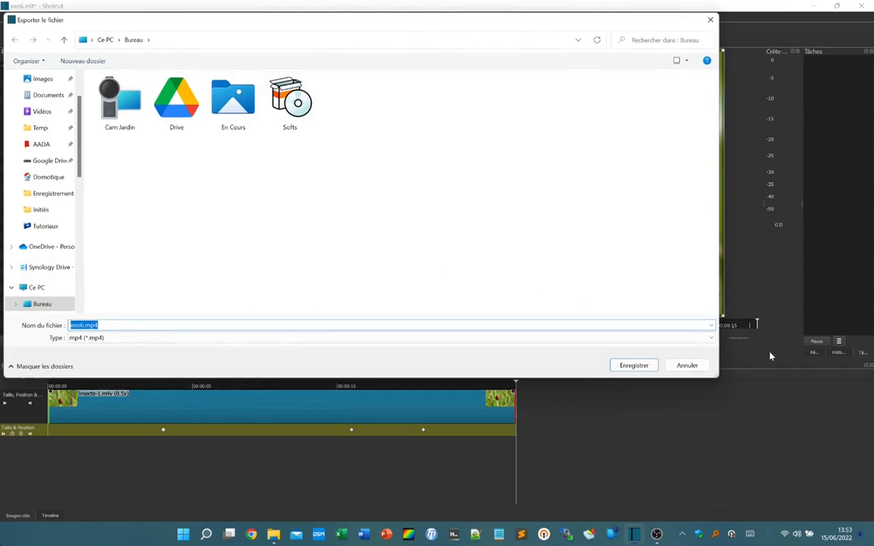
pyautogui.click(635, 366)
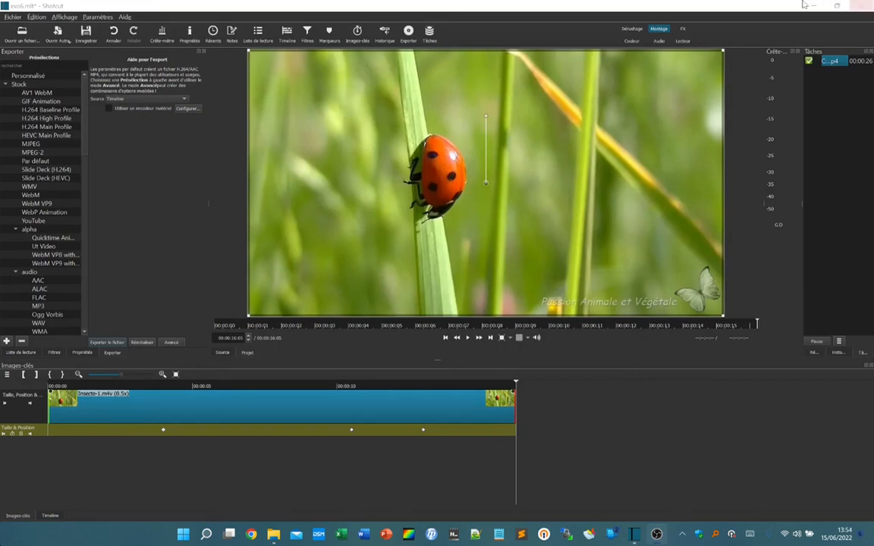
# Step: Save the exo6.mlt project and close the video editor
pyautogui.click(86, 32)
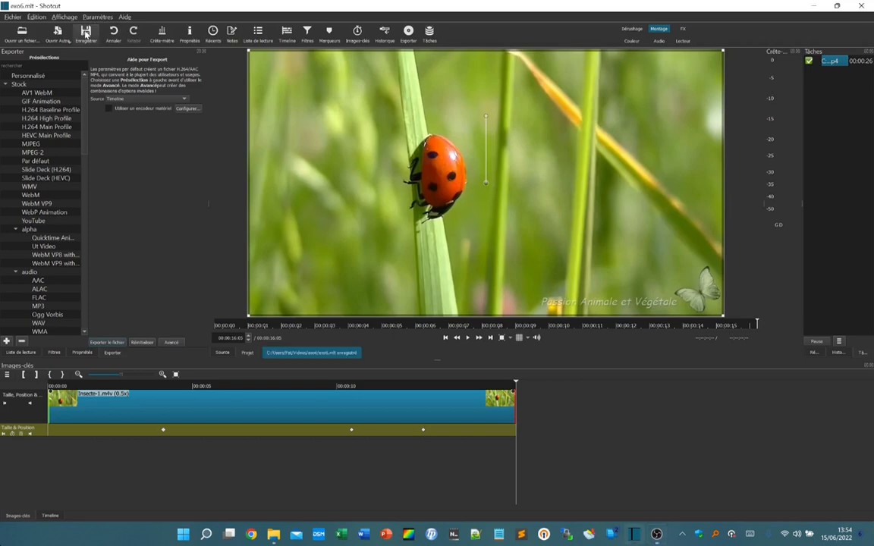
pyautogui.click(862, 6)
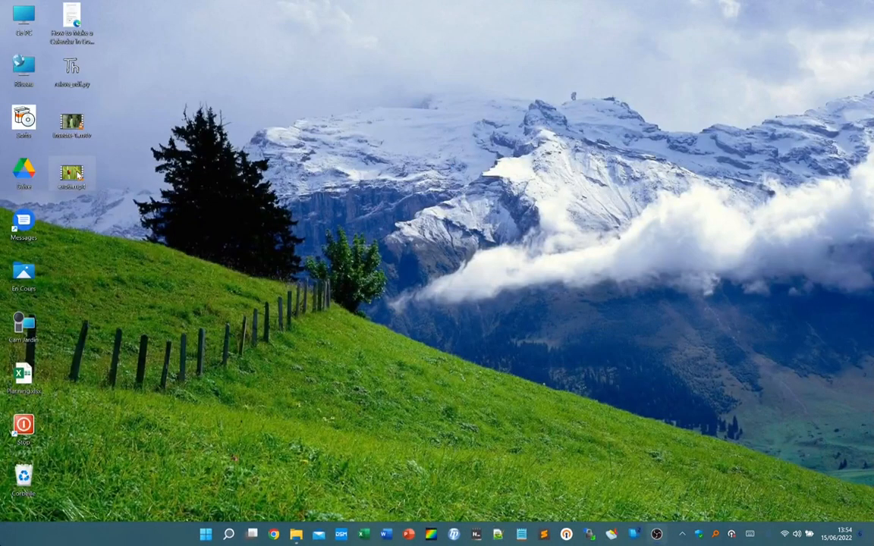
# Step: Play the exported exo6.mp4 from the desktop in VLC and reposition the player window for viewing
pyautogui.doubleClick(78, 175)
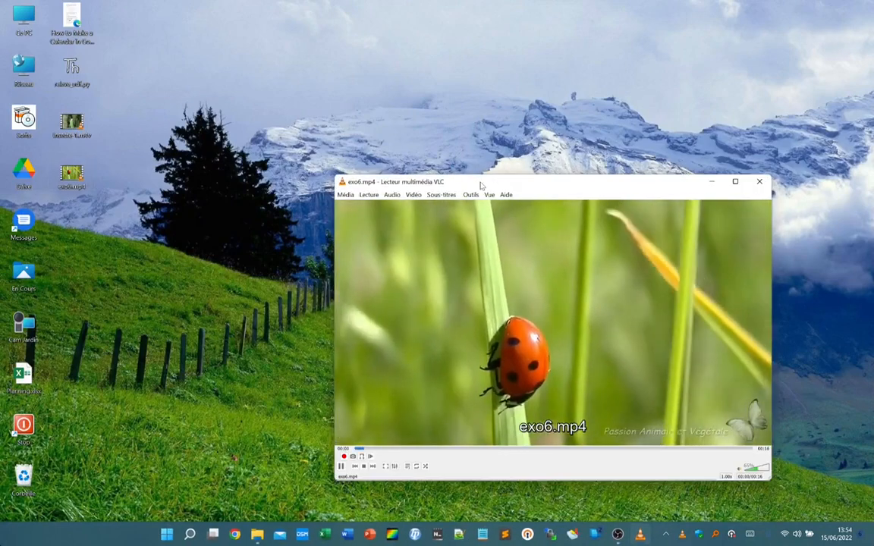
pyautogui.moveTo(574, 184); pyautogui.dragTo(429, 76)
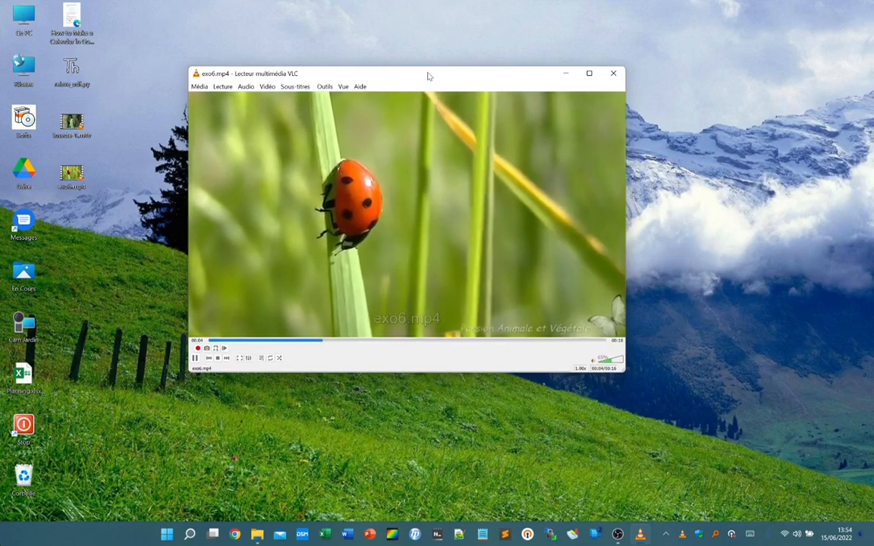